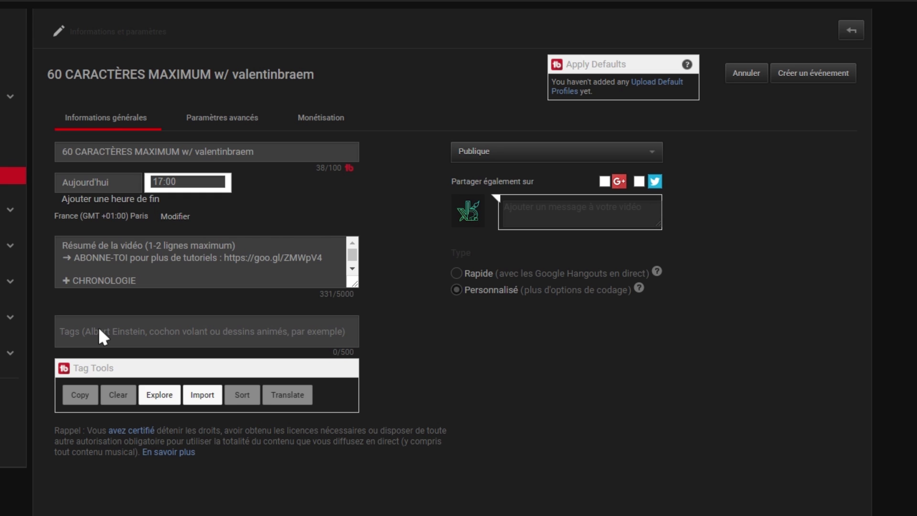
- Set the event's visibility to Privée and its category to Jeux vidéo et autres
click(491, 152)
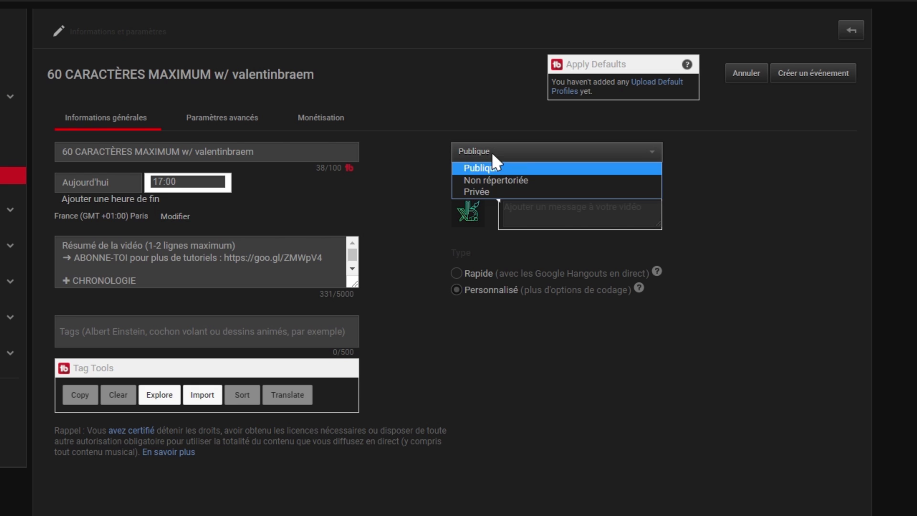
click(481, 188)
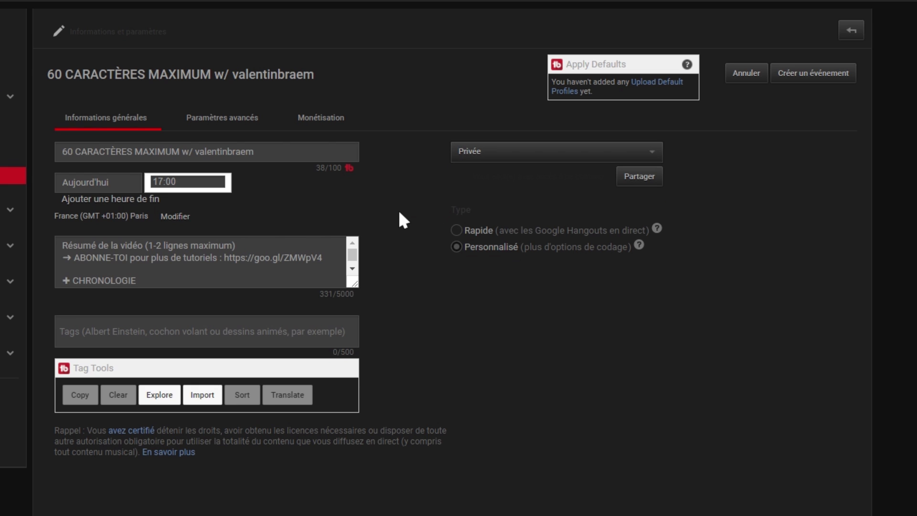
click(222, 126)
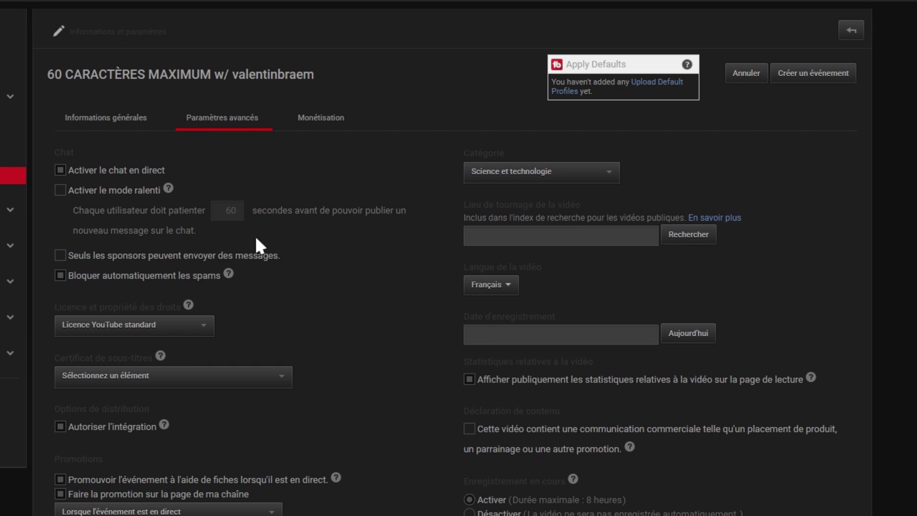
click(509, 172)
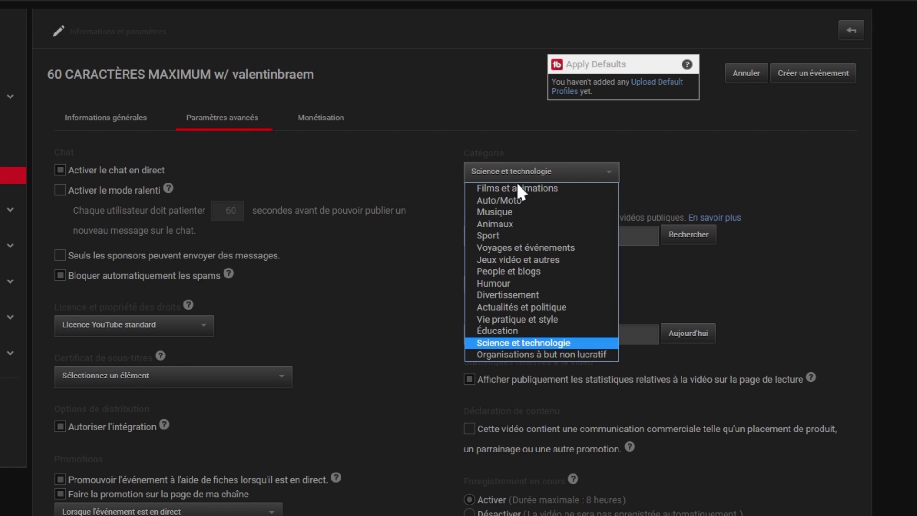
click(556, 258)
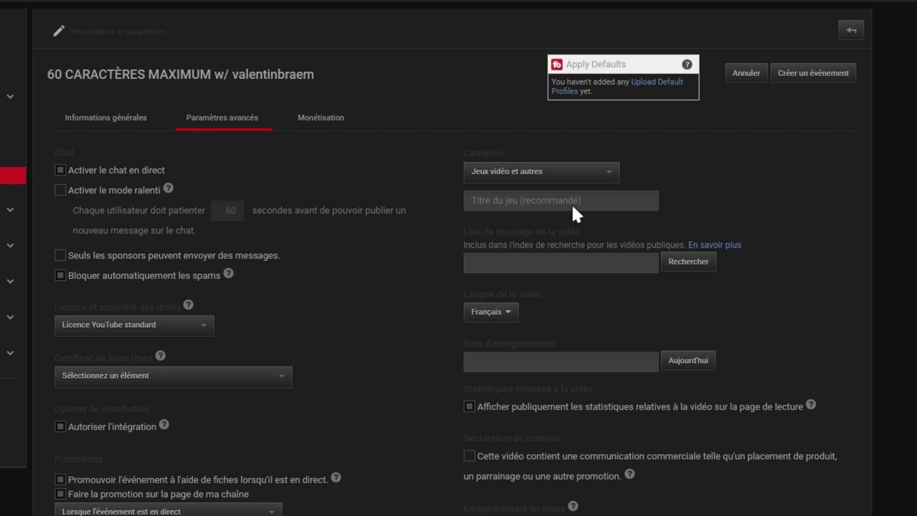
- Review the remaining advanced settings of the live event and create the event
scroll(388, 281, down, 5)
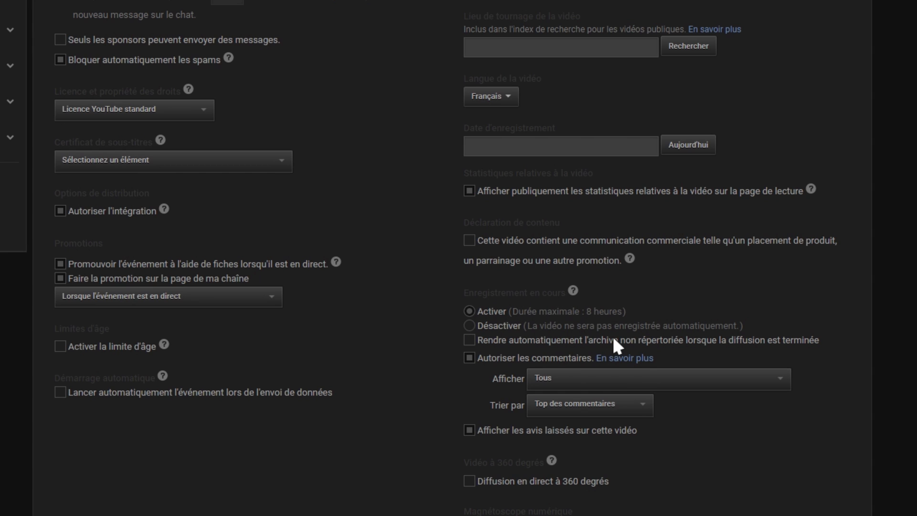
scroll(455, 388, down, 5)
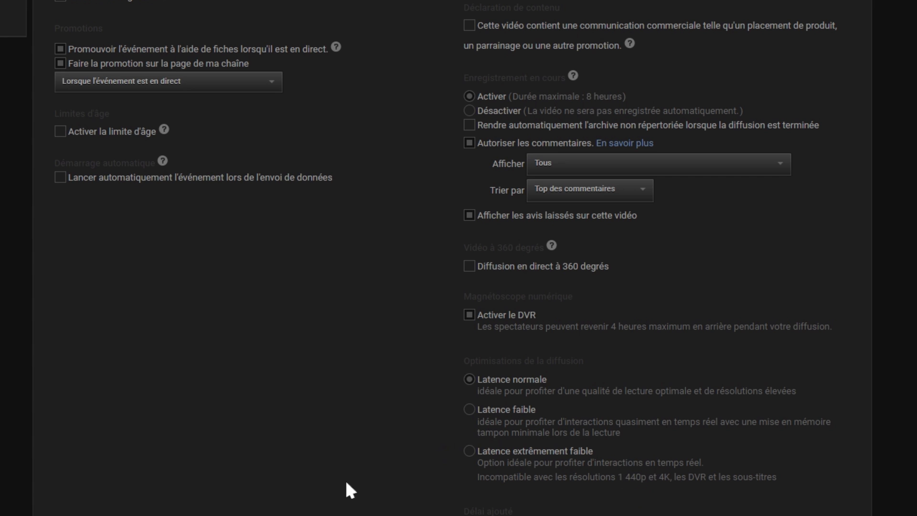
scroll(398, 447, up, 10)
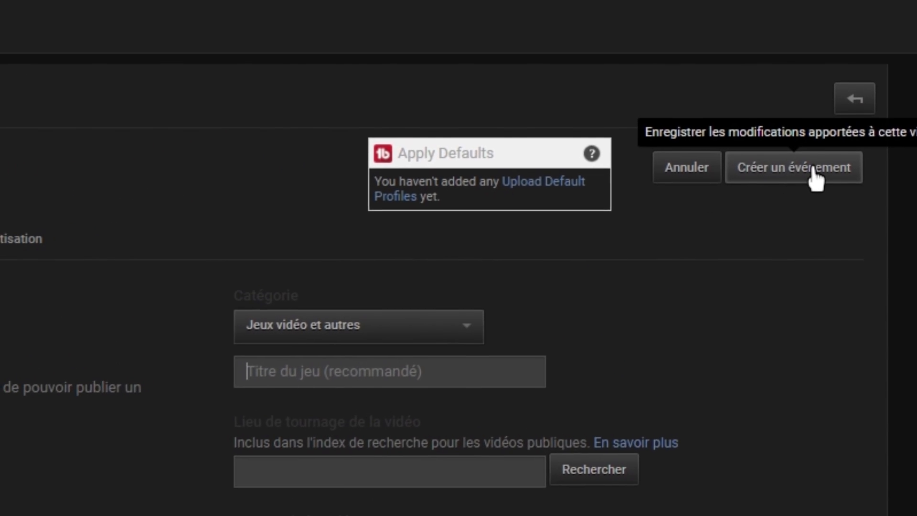
click(816, 178)
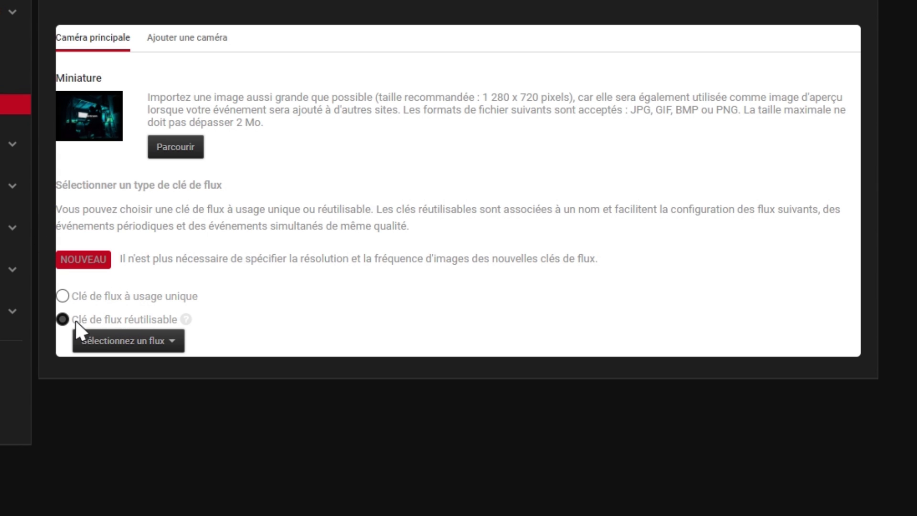
click(159, 342)
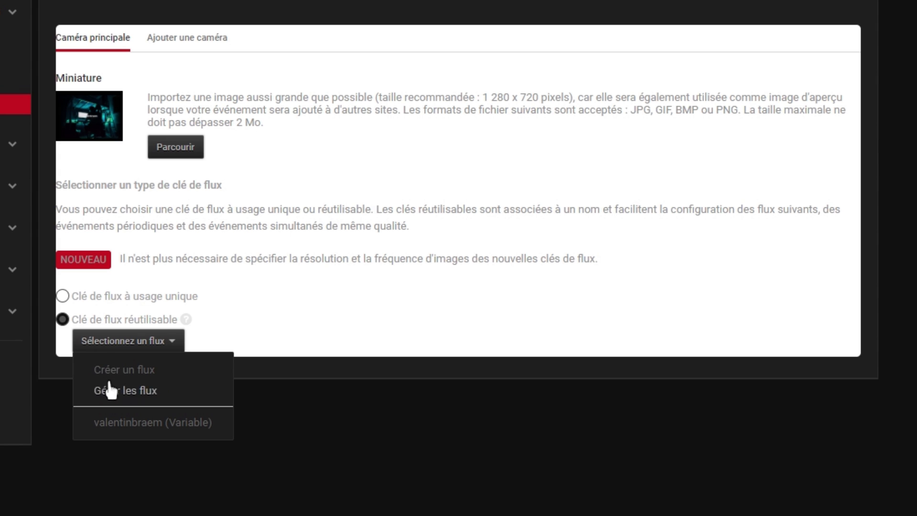
click(138, 371)
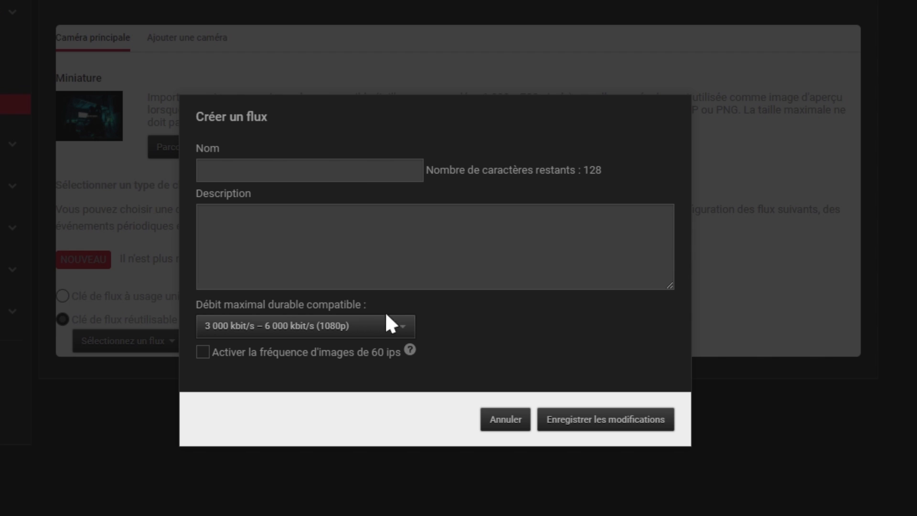
click(339, 329)
click(288, 348)
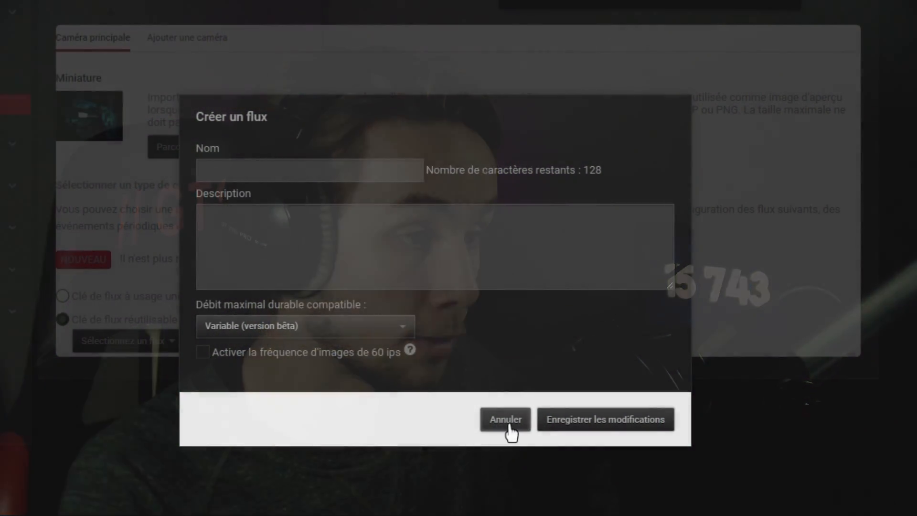
click(505, 419)
- Assign the existing reusable Variable stream to the main camera and copy its stream name from the encoder instructions
click(163, 348)
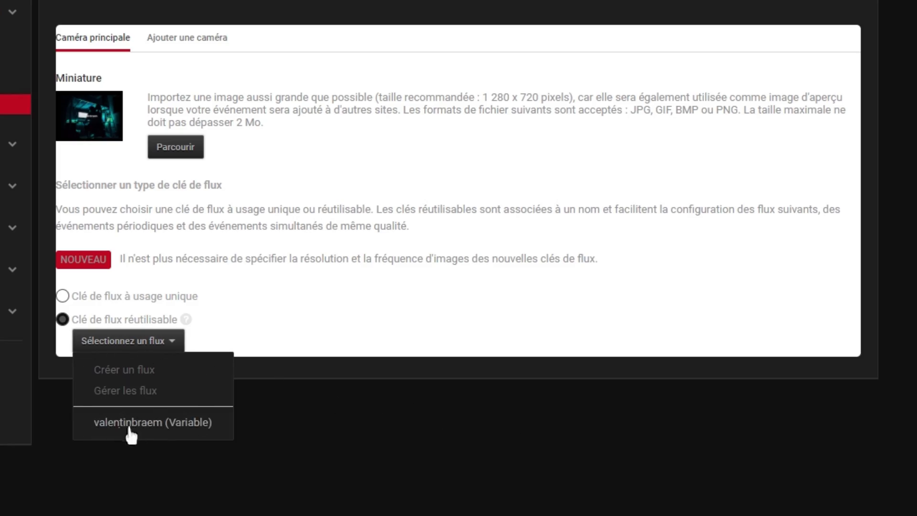
click(122, 423)
scroll(306, 435, down, 7)
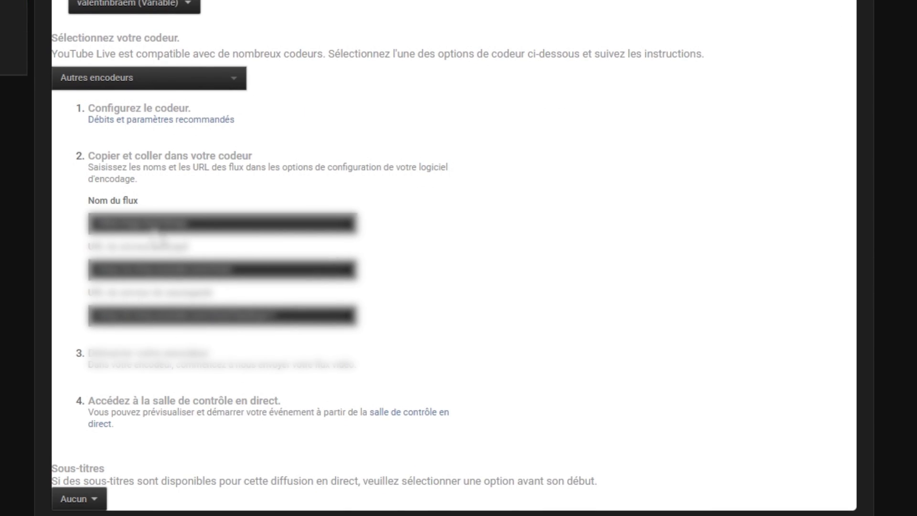
drag(221, 230, 75, 229)
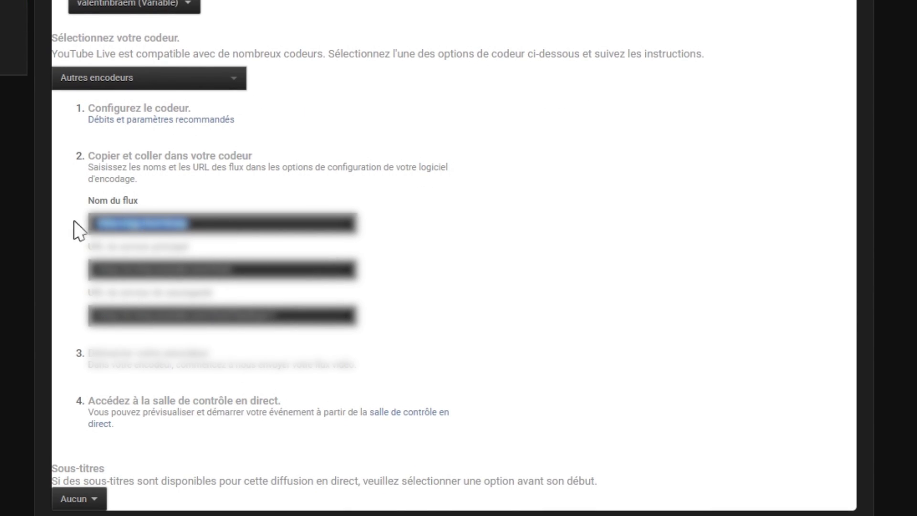
right_click(164, 228)
click(191, 239)
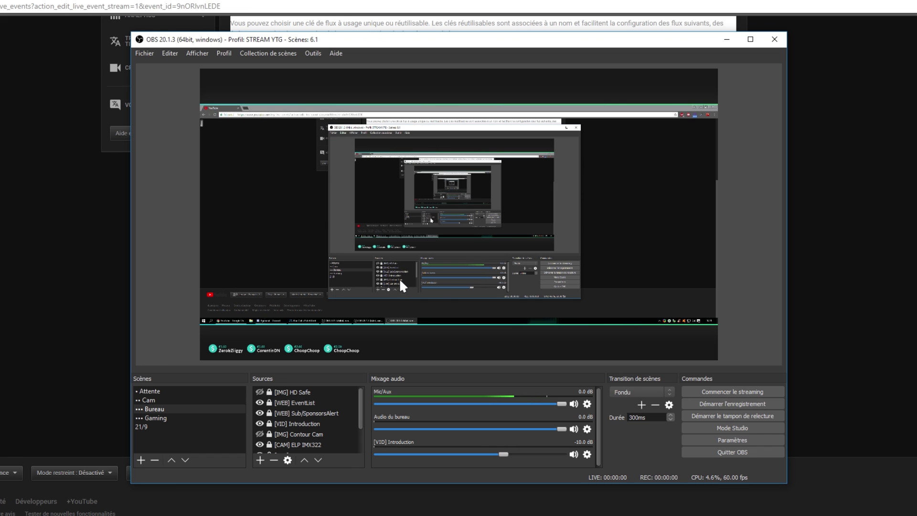
- In OBS, examine the service, server and stream key fields in the Flux settings, and close the settings
click(733, 440)
click(244, 122)
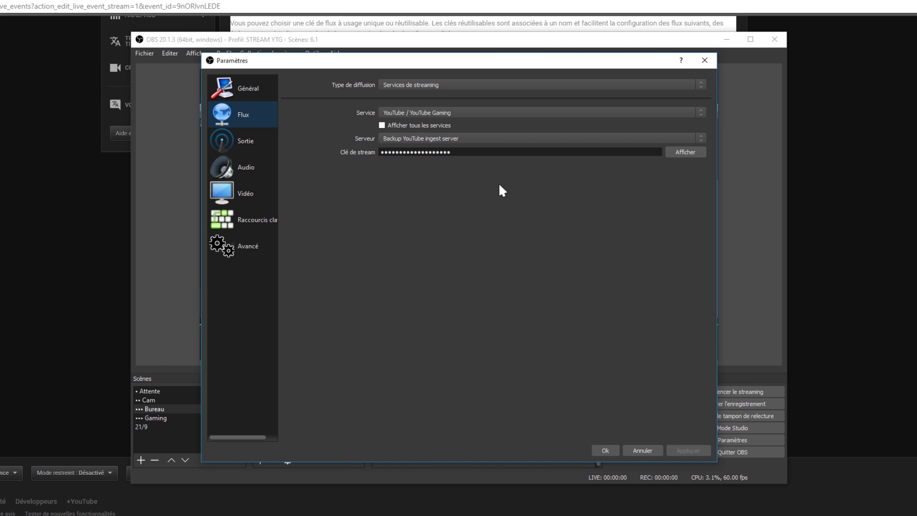
click(704, 60)
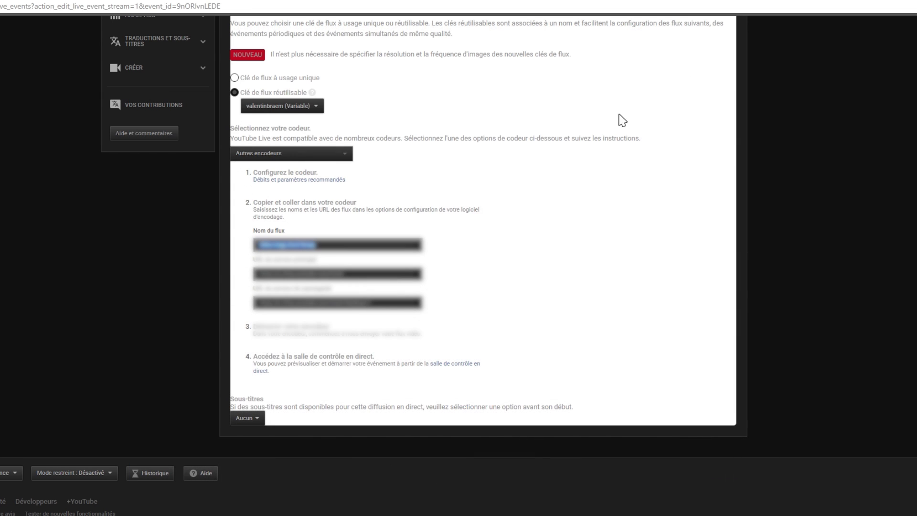
- Add a second camera to the live event
scroll(488, 238, up, 1)
scroll(488, 239, up, 5)
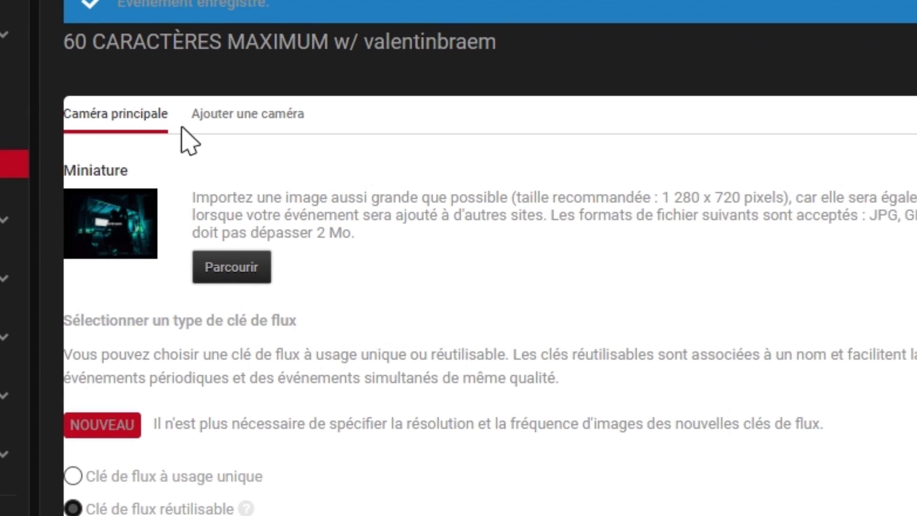
click(242, 116)
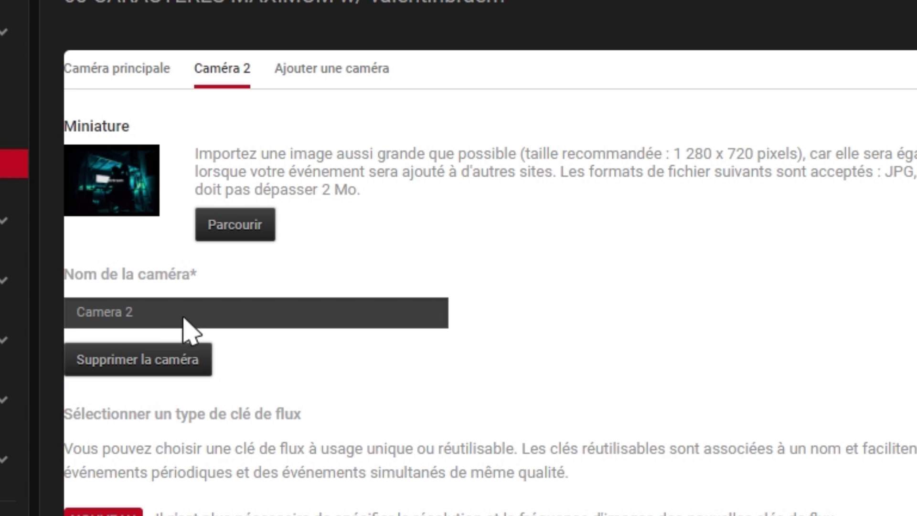
- Try a person's name as the second camera's name and clear the name field
drag(184, 317, 70, 313)
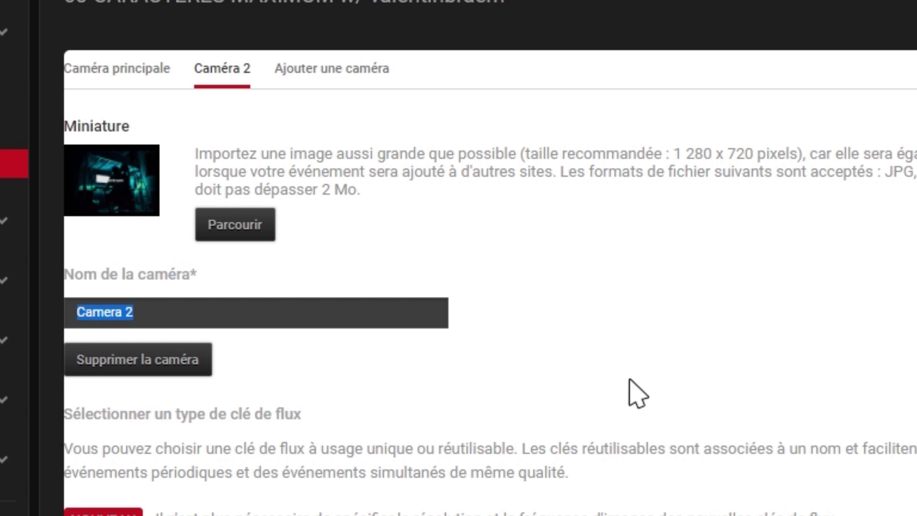
text(JEAN KEVIN)
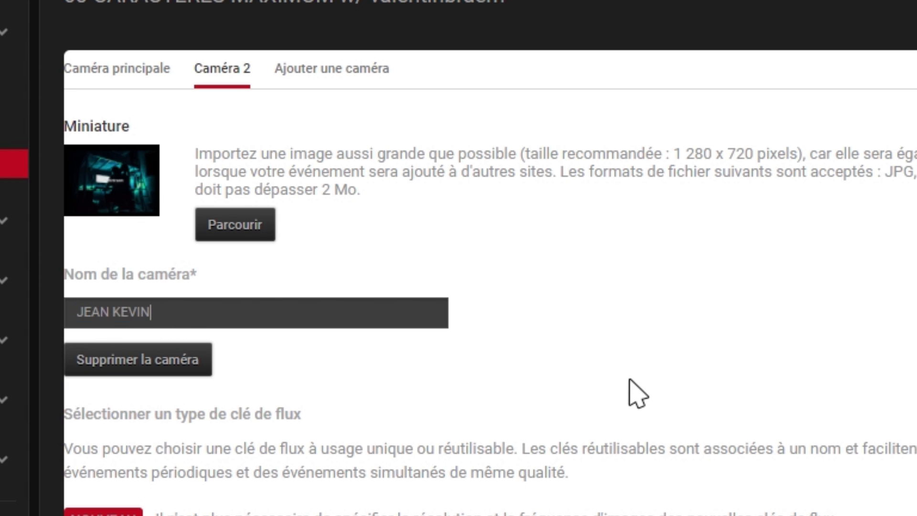
key(ctrl+a)
key(BackSpace)
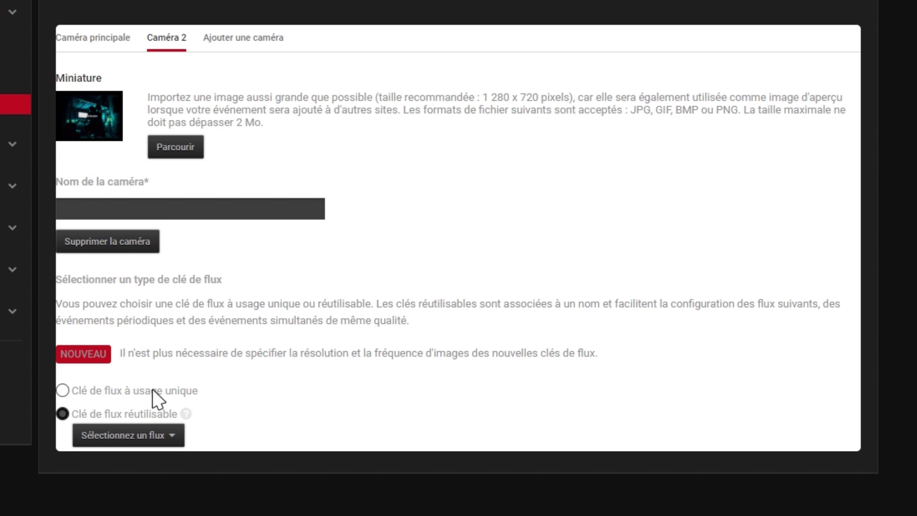
- Assign the existing reusable Variable stream to the second camera
click(121, 438)
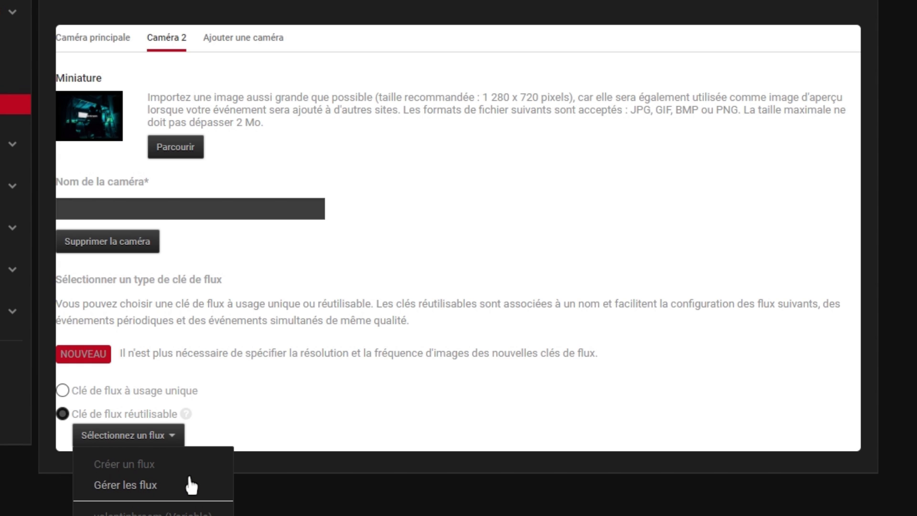
click(192, 514)
scroll(257, 510, down, 1)
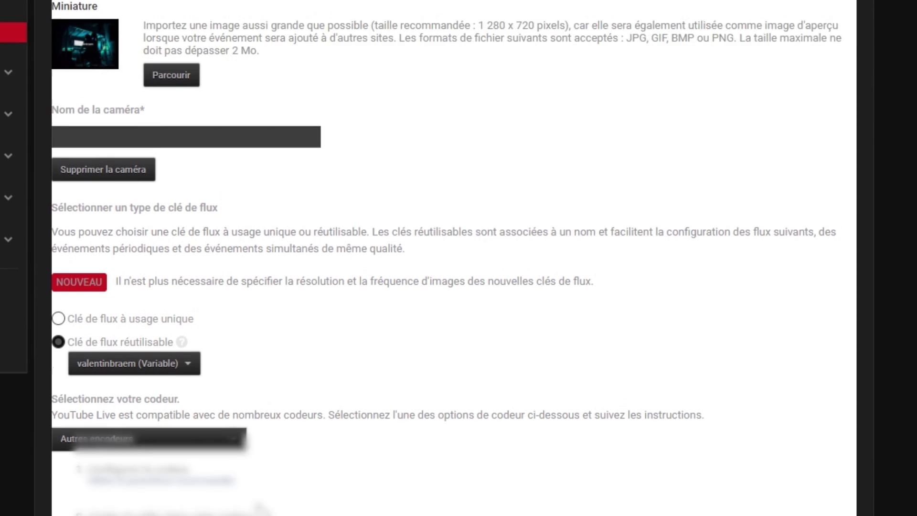
scroll(254, 499, up, 1)
scroll(225, 413, down, 5)
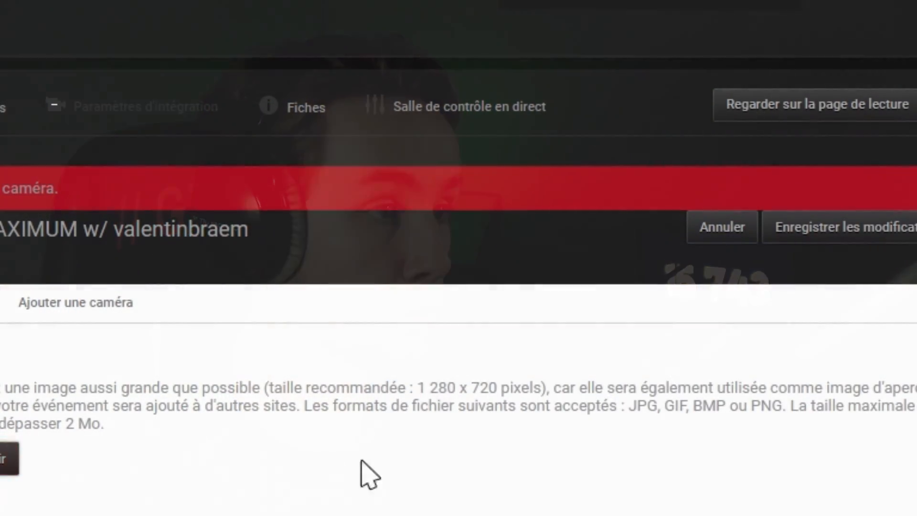
- Open the event's live control room and examine its stream status, viewer analytics and management controls
click(447, 127)
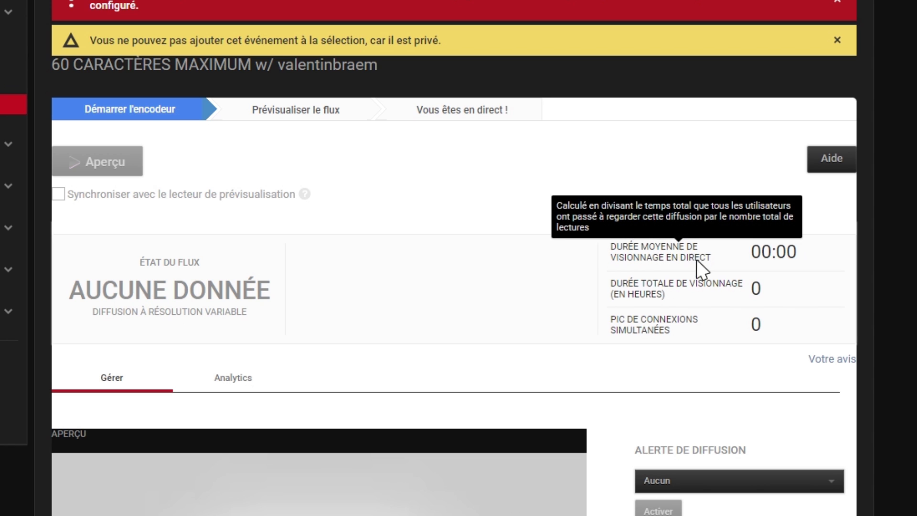
click(191, 383)
scroll(328, 303, down, 5)
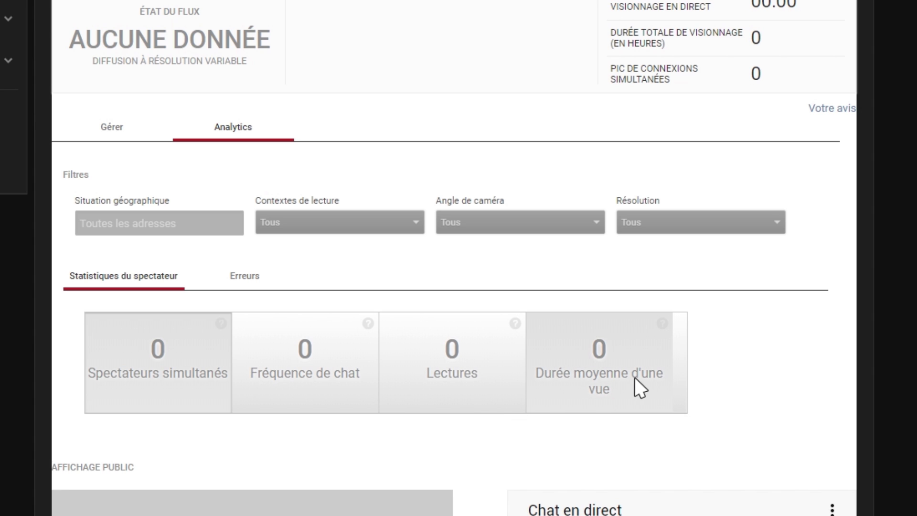
mouse_move(640, 88)
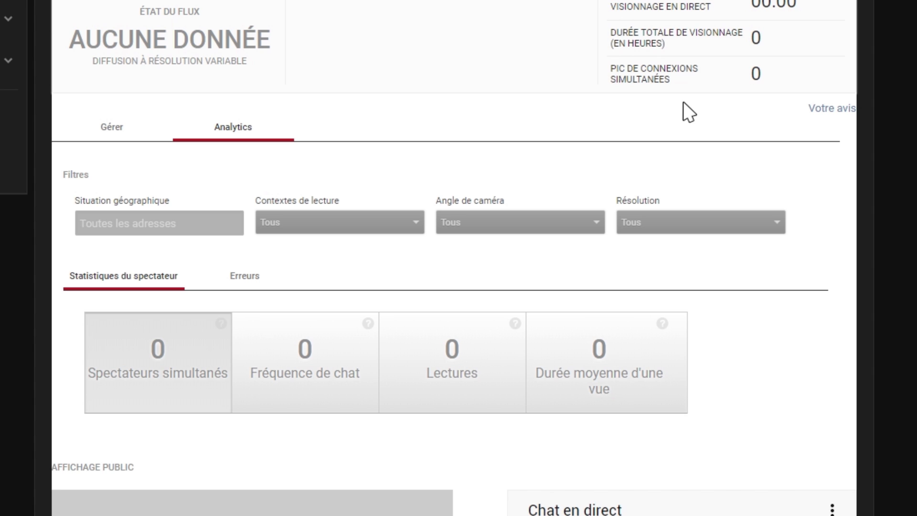
click(113, 135)
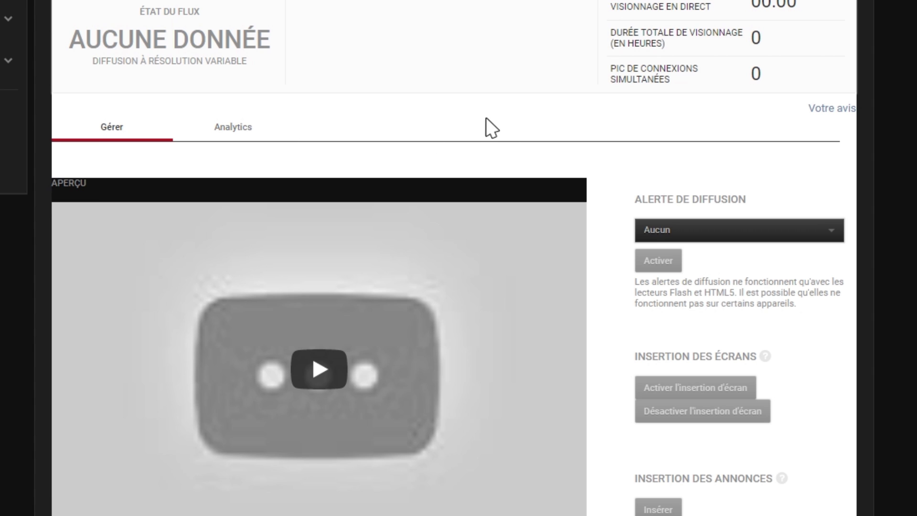
scroll(489, 128, up, 5)
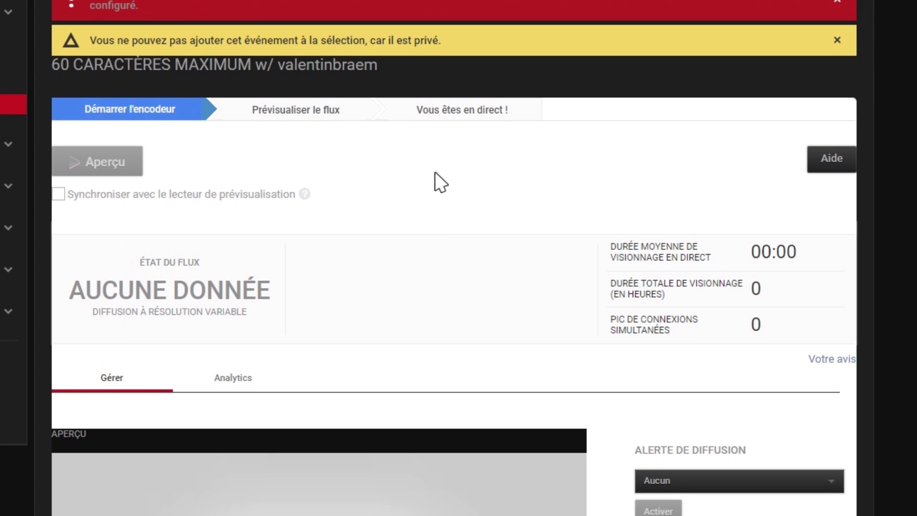
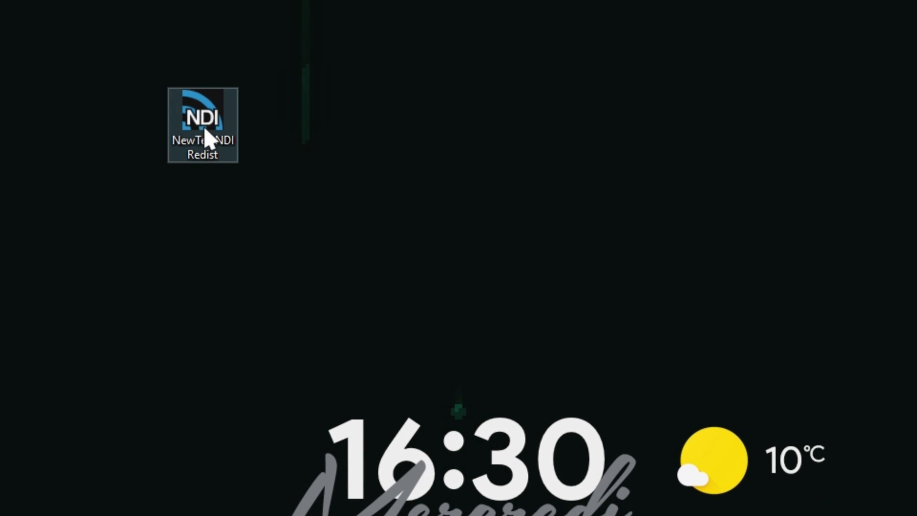
- Launch the NewTek NDI Redist installer, accept its license agreement and continue the setup
double_click(207, 136)
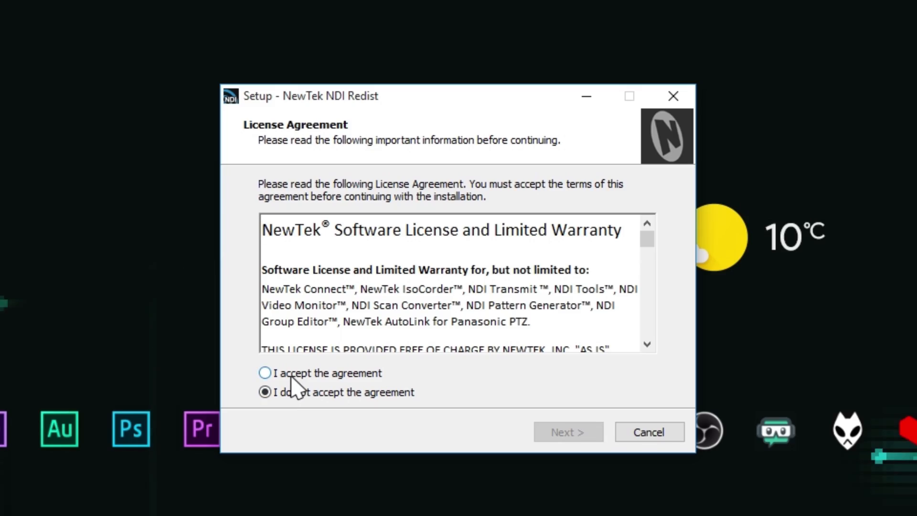
click(289, 374)
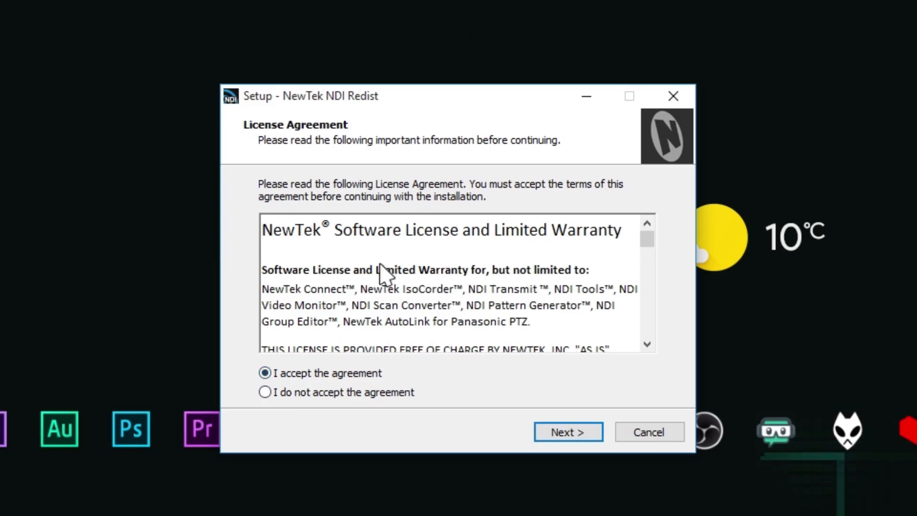
click(572, 433)
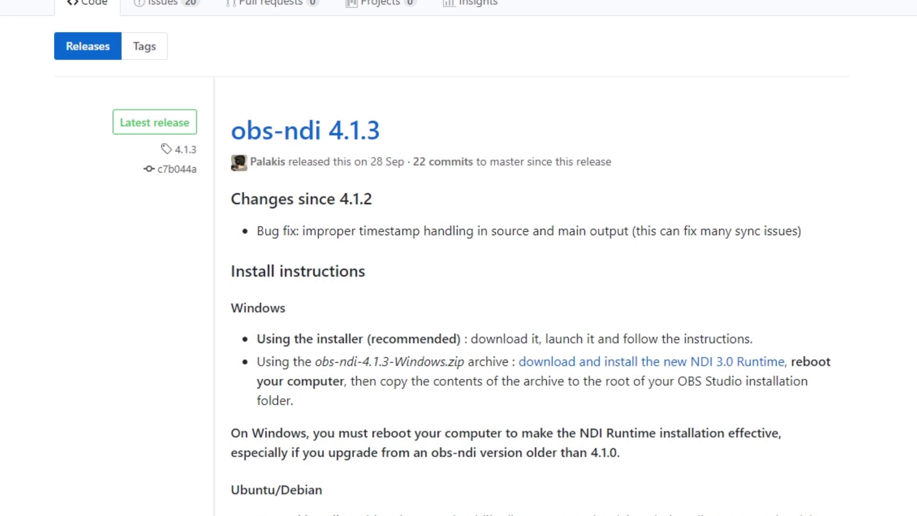
- Launch the obs-ndi 4.1.3 Windows installer in French, accept its license agreement and continue the setup
scroll(455, 267, down, 9)
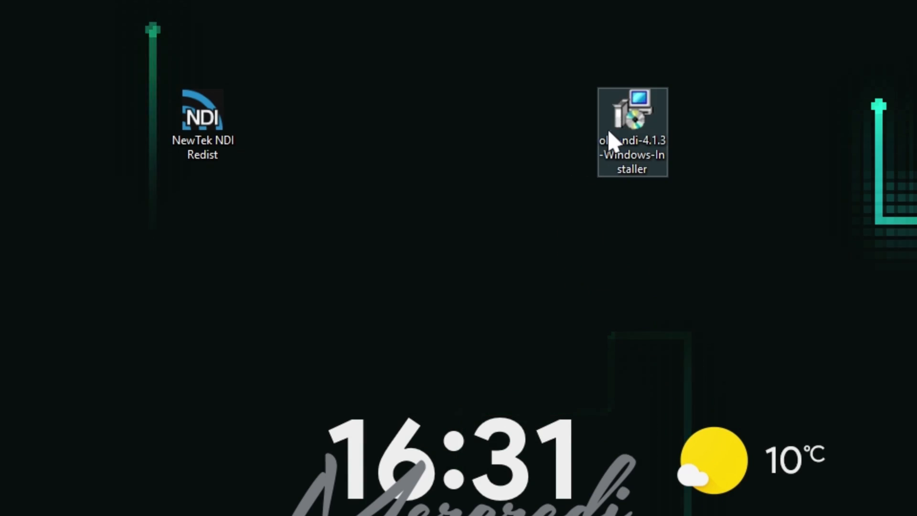
double_click(616, 134)
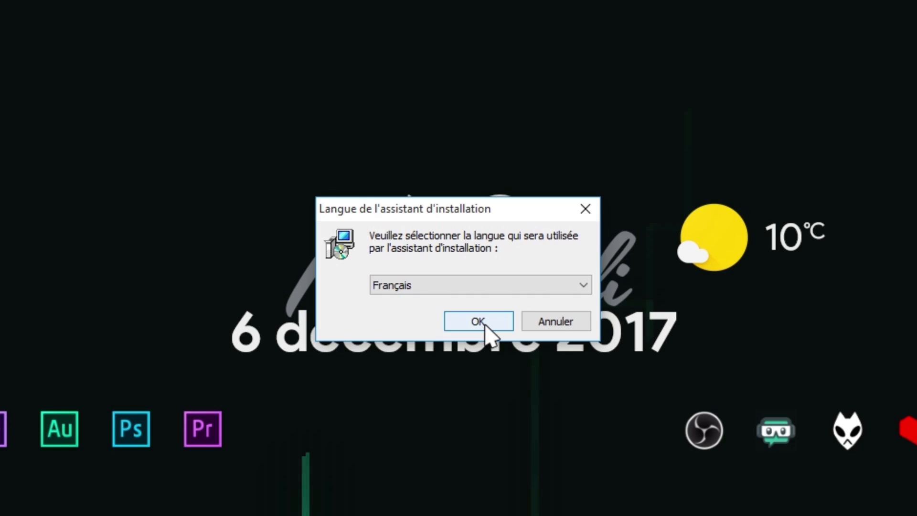
click(481, 323)
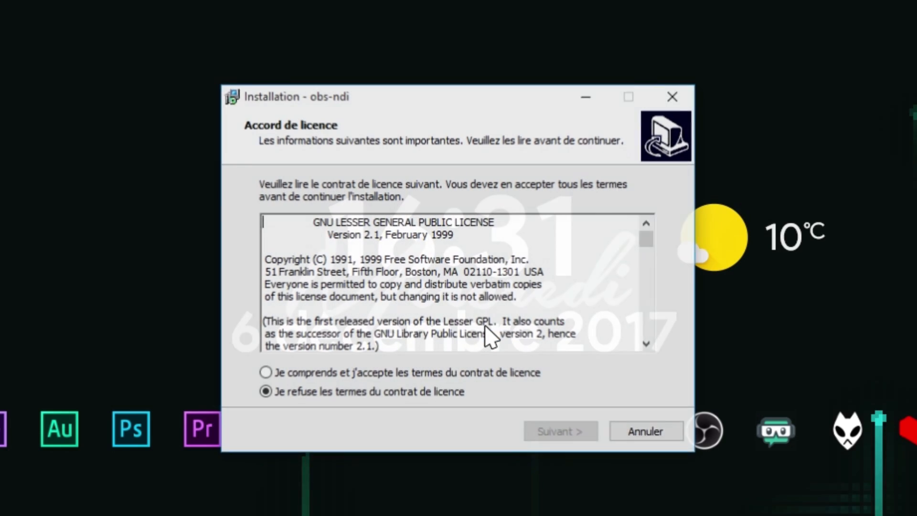
click(285, 374)
click(564, 433)
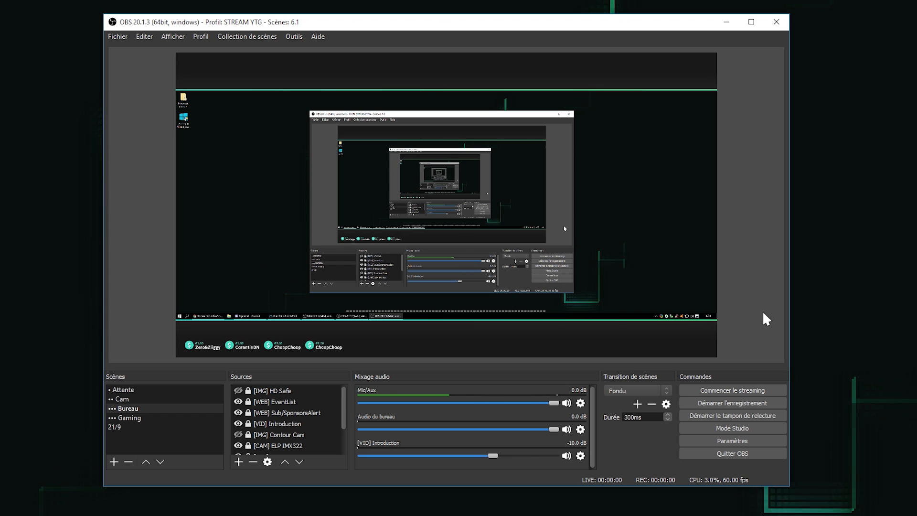
- In OBS, set the streaming output bitrate to 40000 and save the settings
click(723, 442)
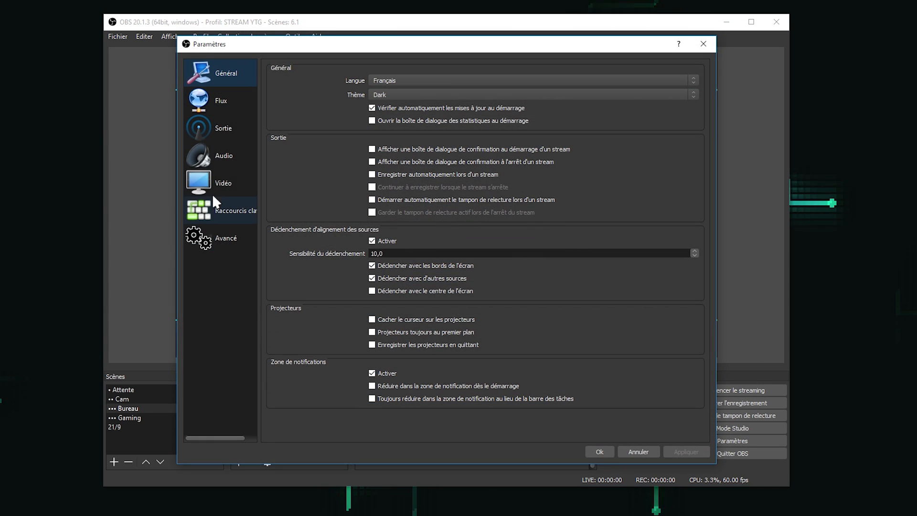
click(207, 137)
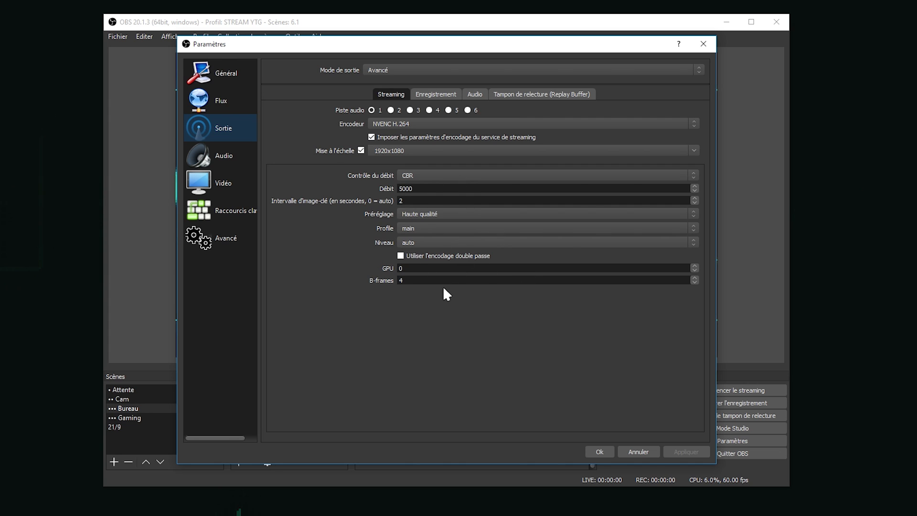
drag(415, 190, 389, 186)
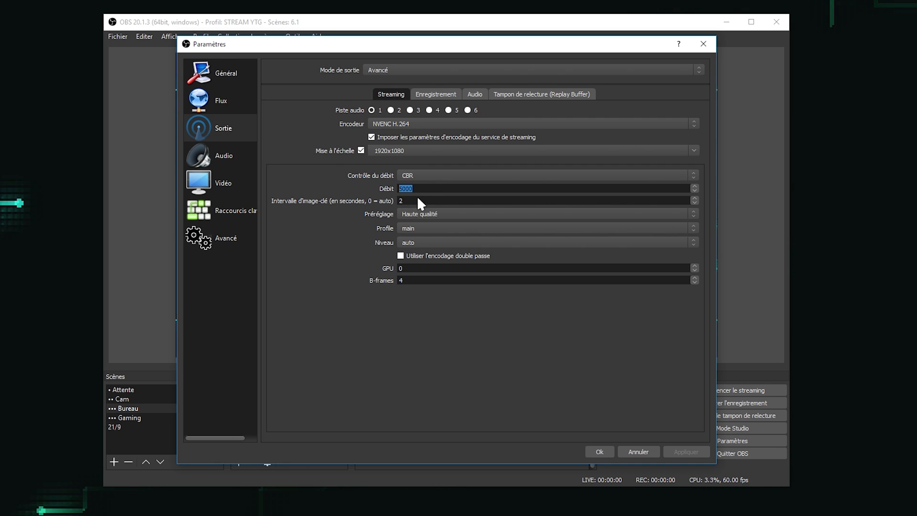
text(40)
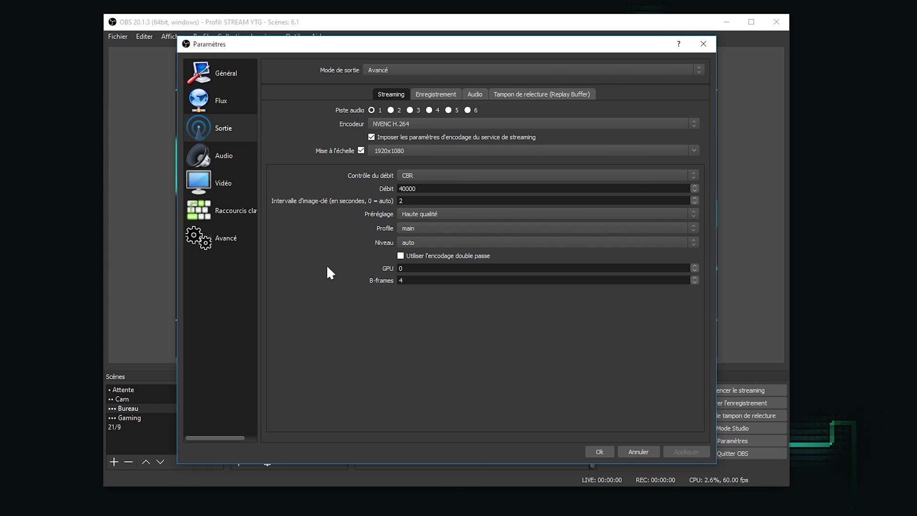
click(599, 452)
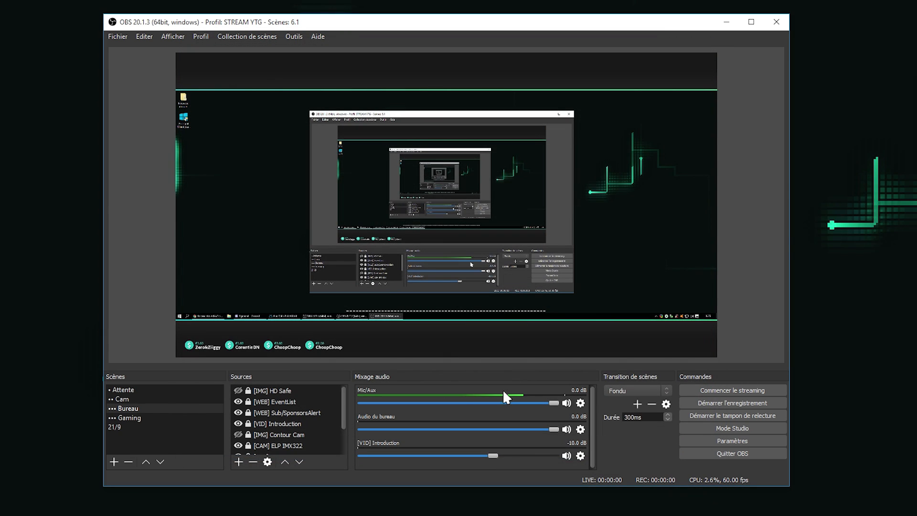
- Open the NDI main output settings and examine the output activation and the NDI name
click(295, 38)
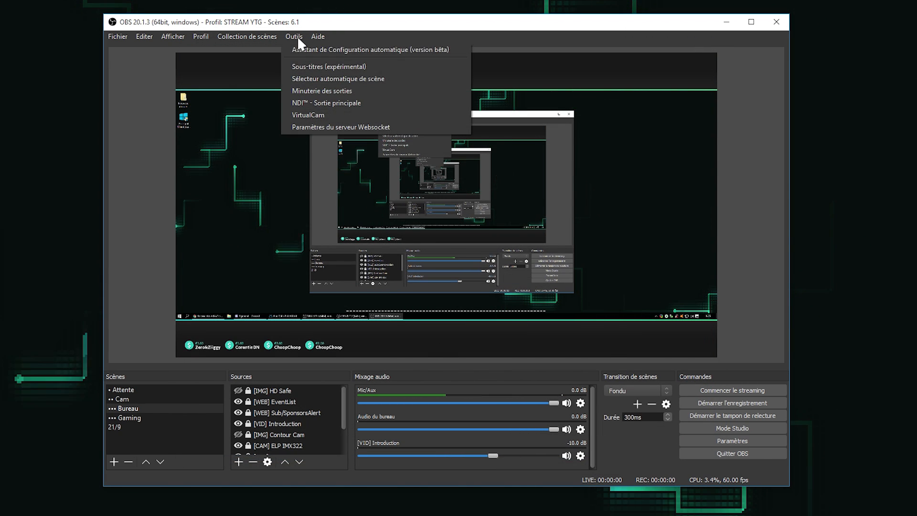
click(366, 103)
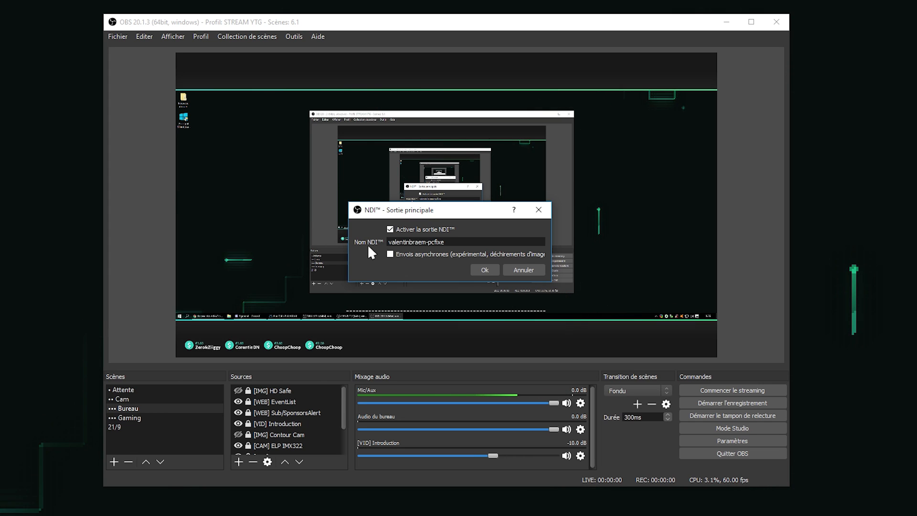
drag(448, 238, 385, 240)
click(453, 240)
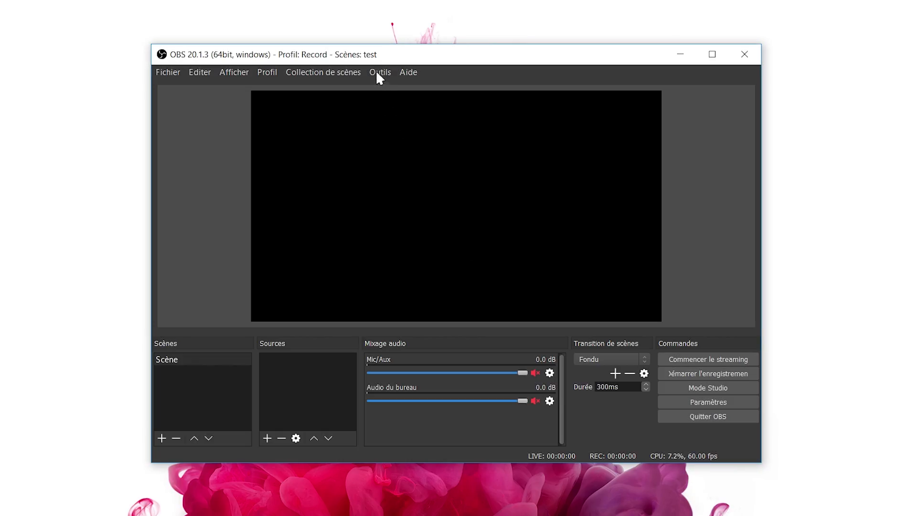
- In the laptop's OBS with the Record profile, enable the main NDI output and confirm
click(376, 72)
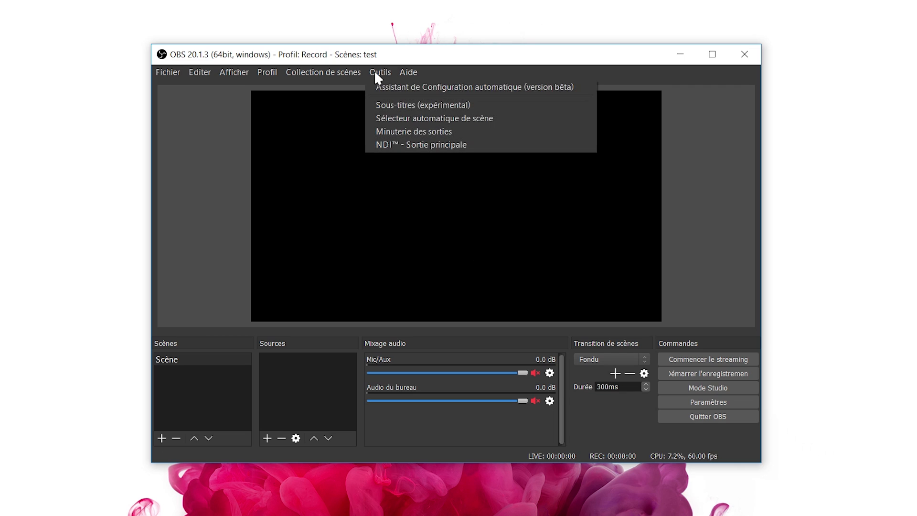
click(406, 145)
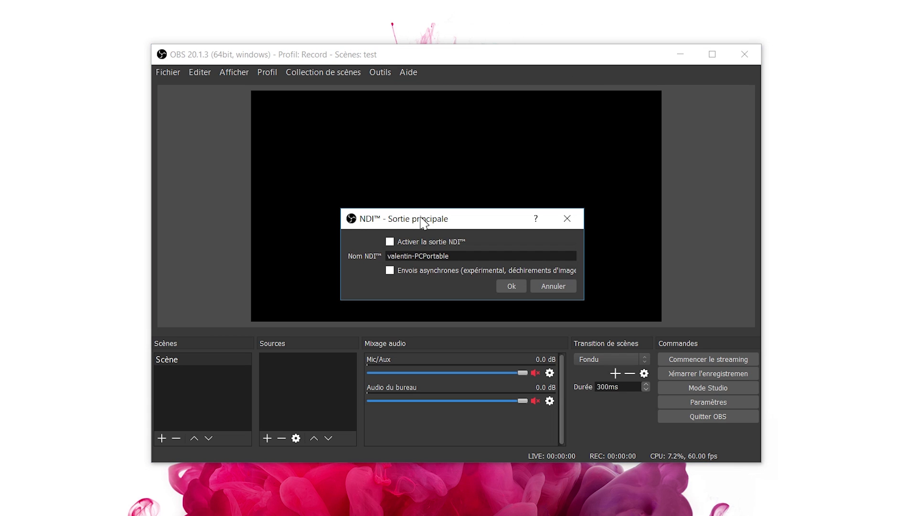
click(390, 241)
click(512, 287)
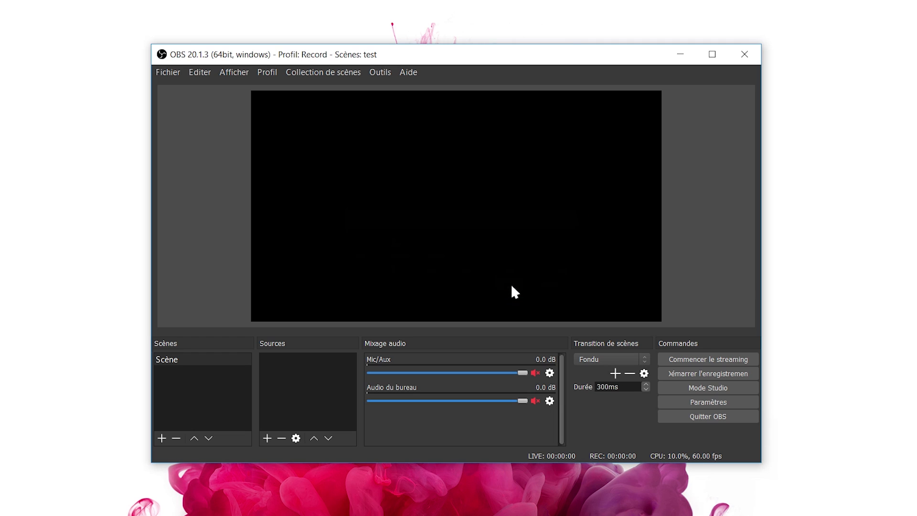
- Add a new NDI source with the default name to the scene, using the desktop PC's NDI output as its feed
click(263, 440)
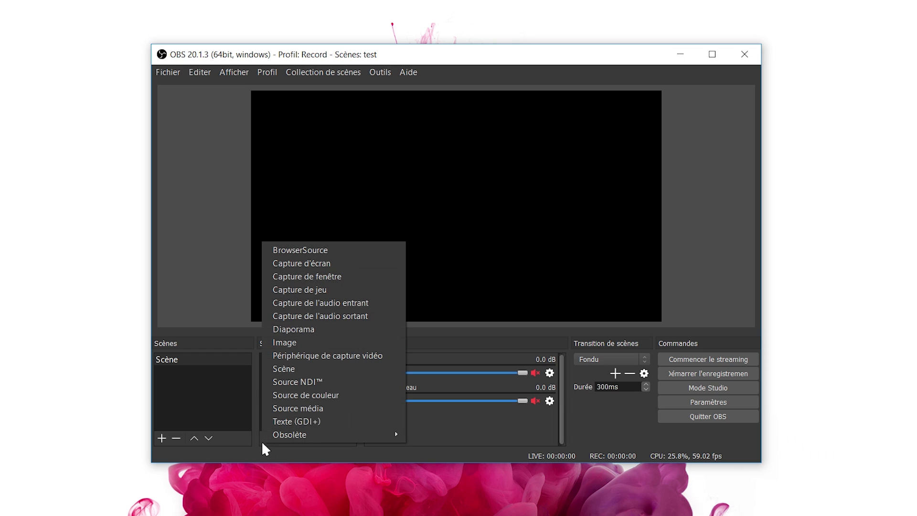
click(323, 382)
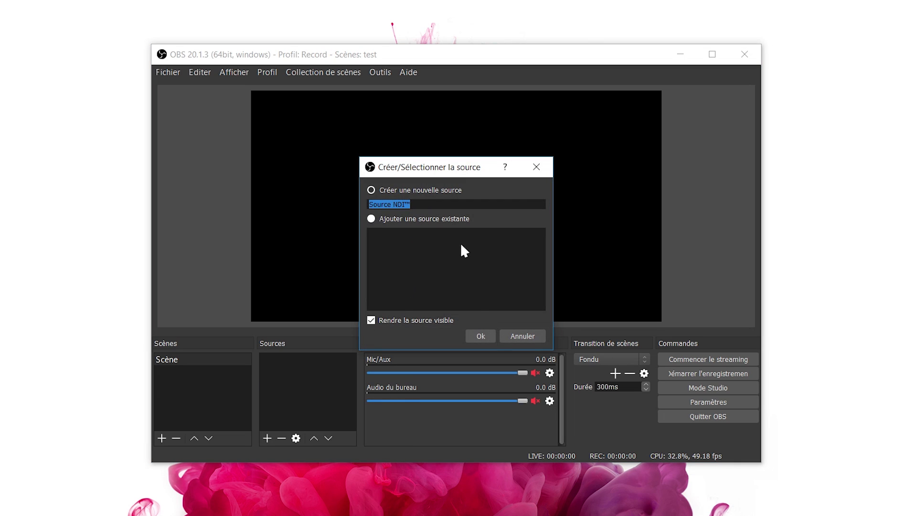
click(479, 335)
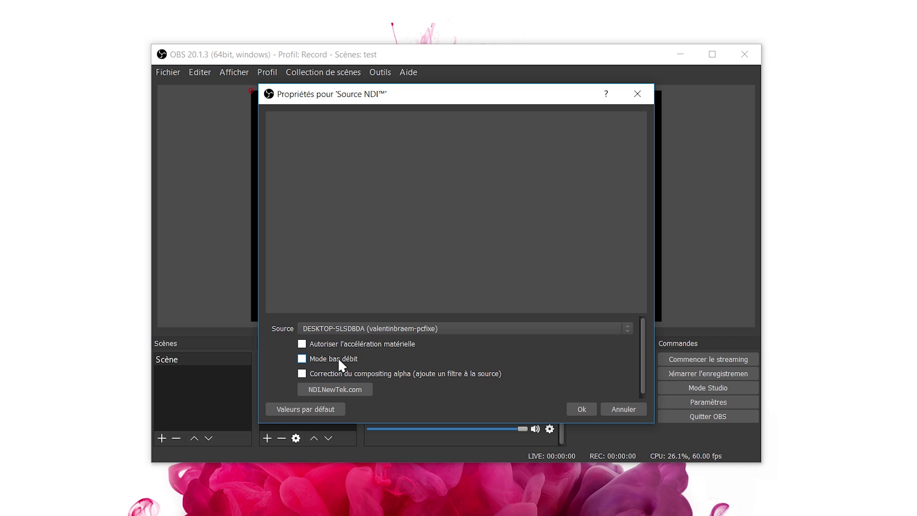
click(580, 413)
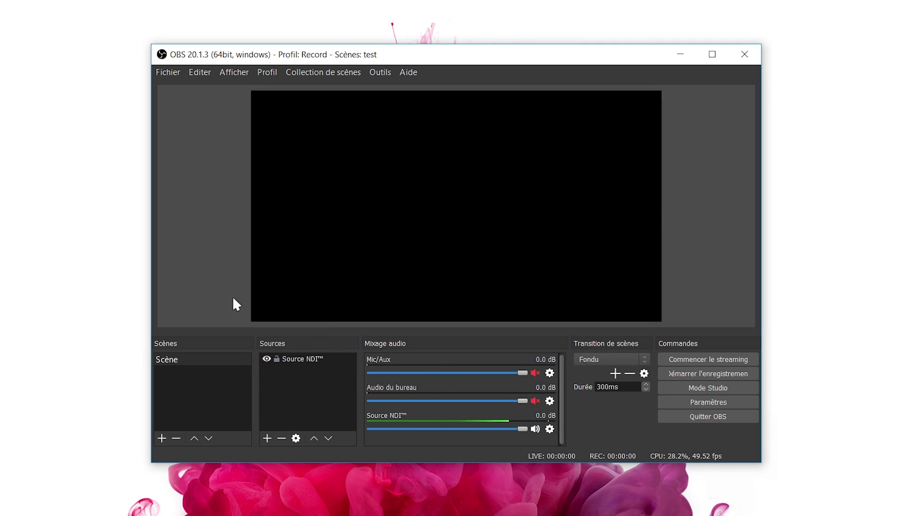